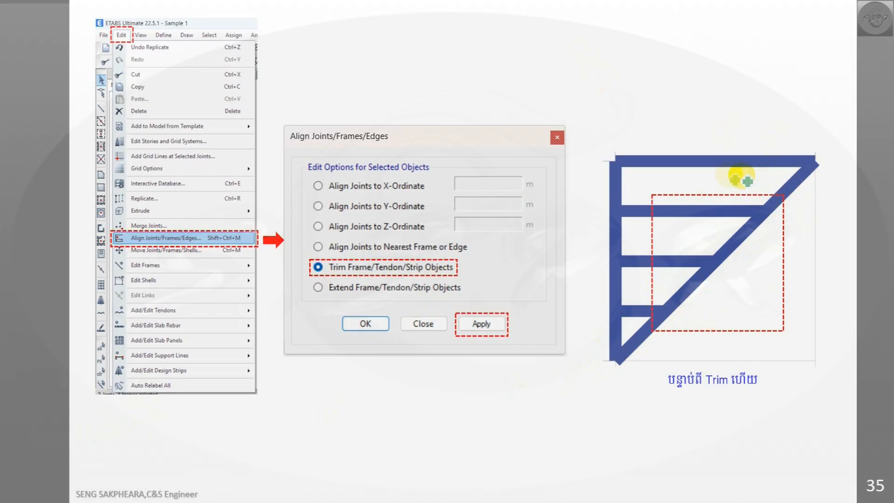
Review the Trim command slides, erase the ink annotations, and end the slide show.
key(Left)
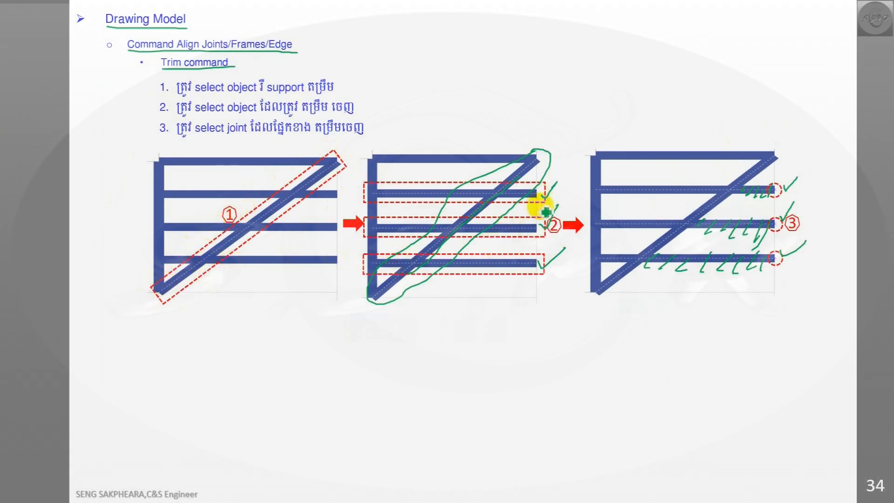
key(e)
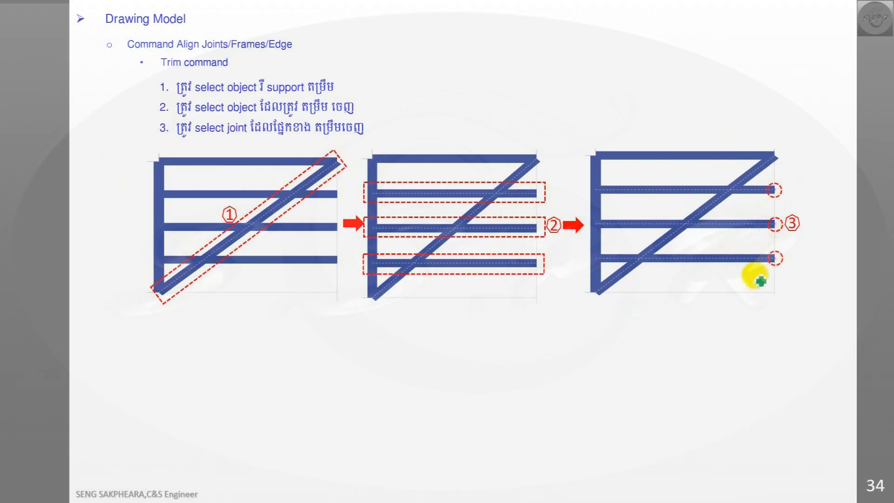
key(Right)
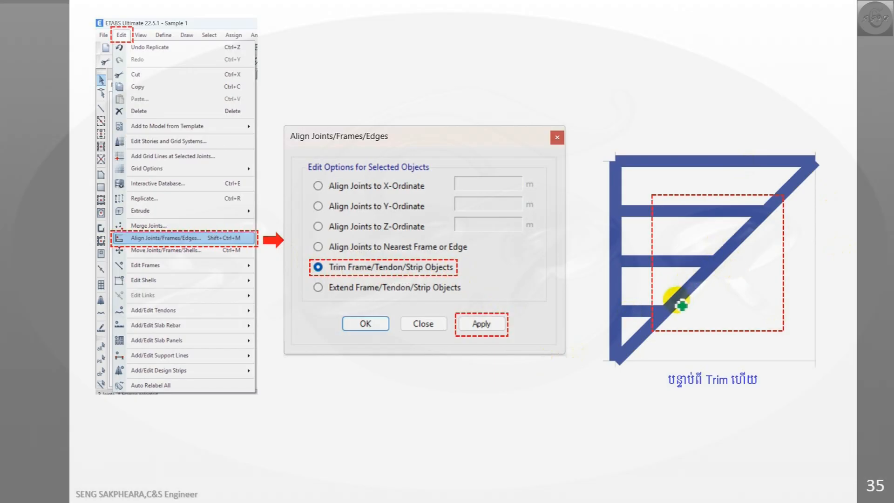
key(Escape)
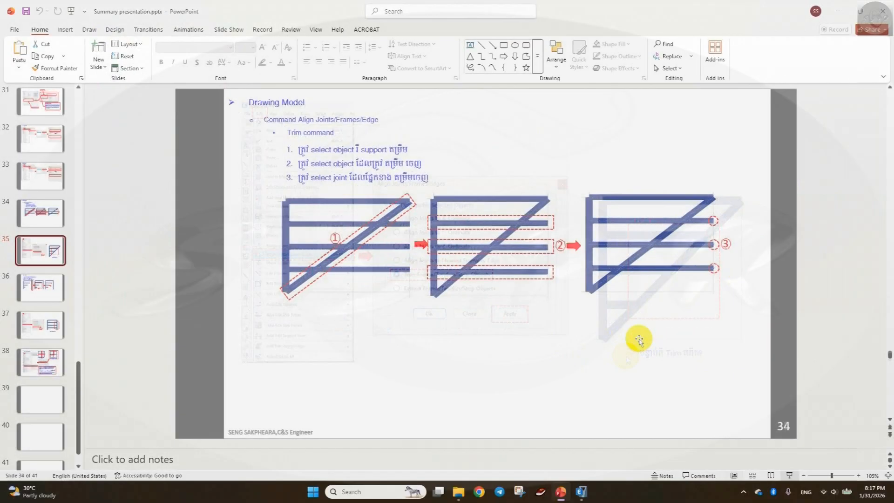
Switch to ETABS and draw A-LatBm frames along grid A from grid 4 to grid 5, and along grid 5 to grid B.
click(579, 493)
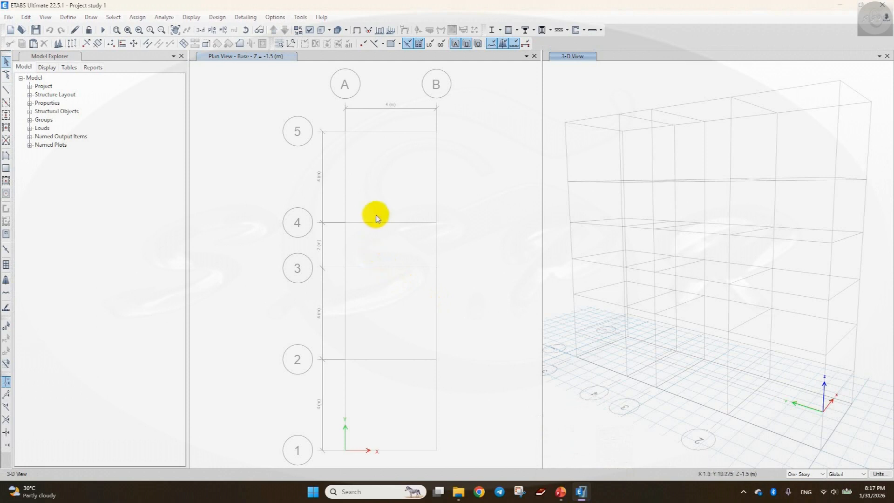
scroll(377, 216, up, 5)
scroll(392, 228, down, 5)
middle_drag(392, 208, 350, 271)
scroll(344, 250, up, 5)
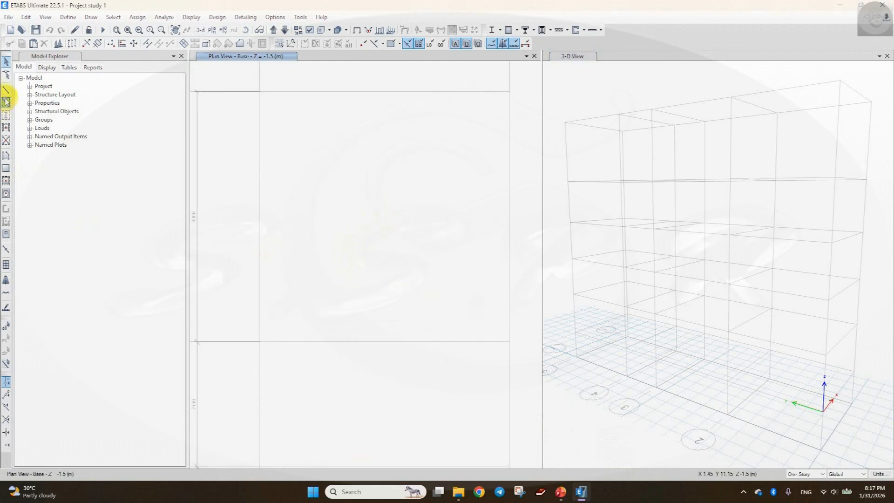
click(6, 90)
click(259, 340)
click(259, 89)
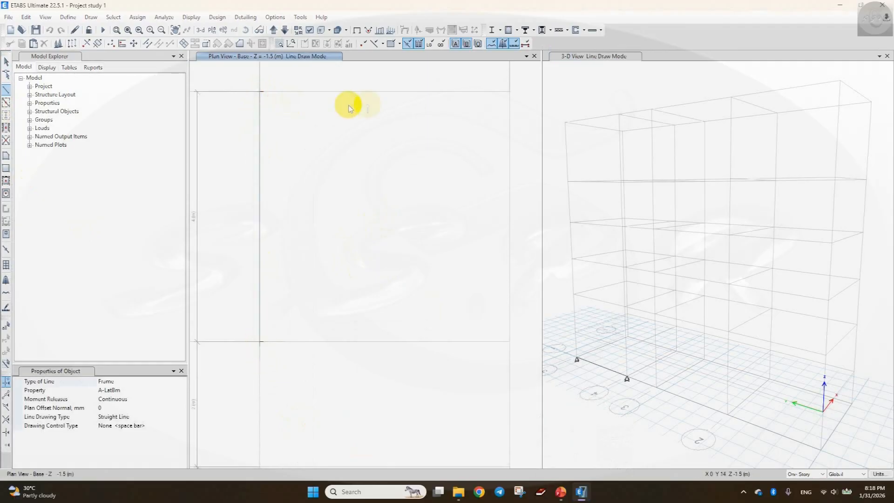
click(511, 91)
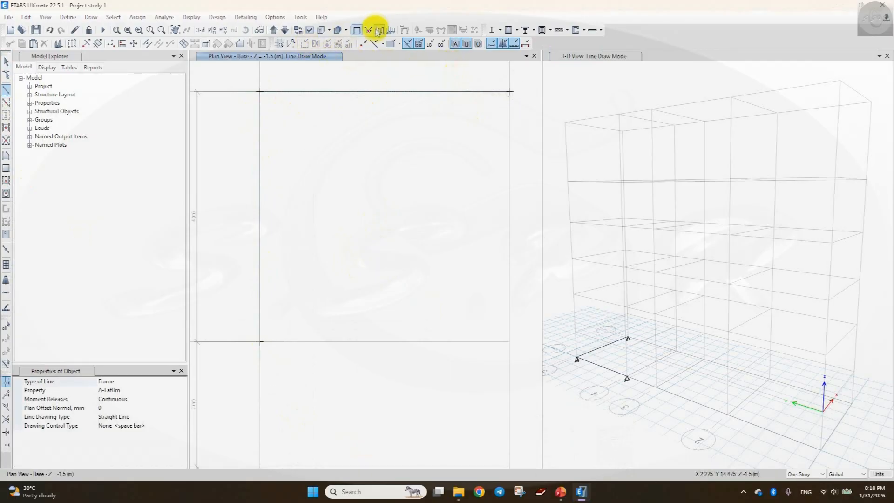
Display the frames as extruded, solid-filled shapes in the plan view.
click(323, 30)
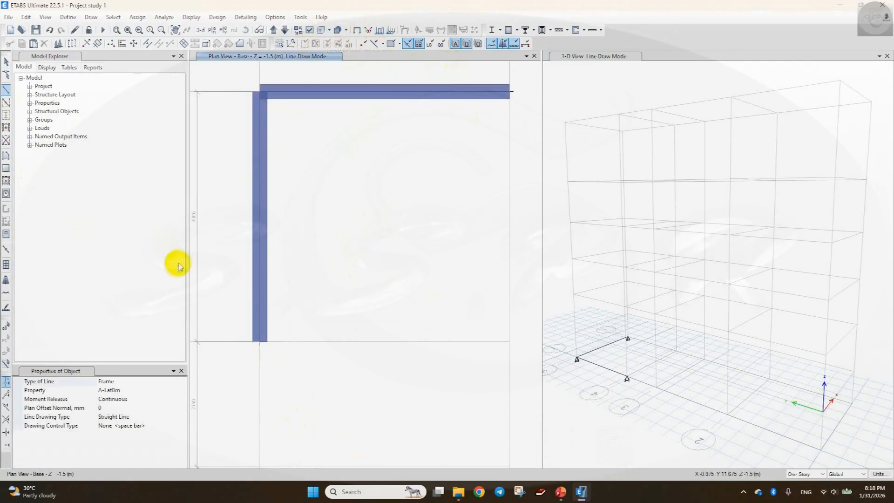
click(337, 30)
click(337, 30)
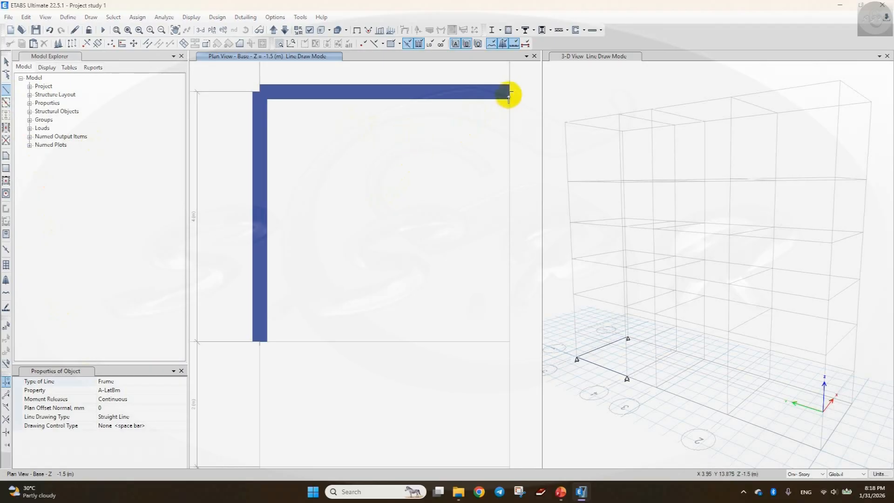
Draw a diagonal A-LatBm frame from grid intersection B-5 to A-4 and finish line drawing.
click(510, 92)
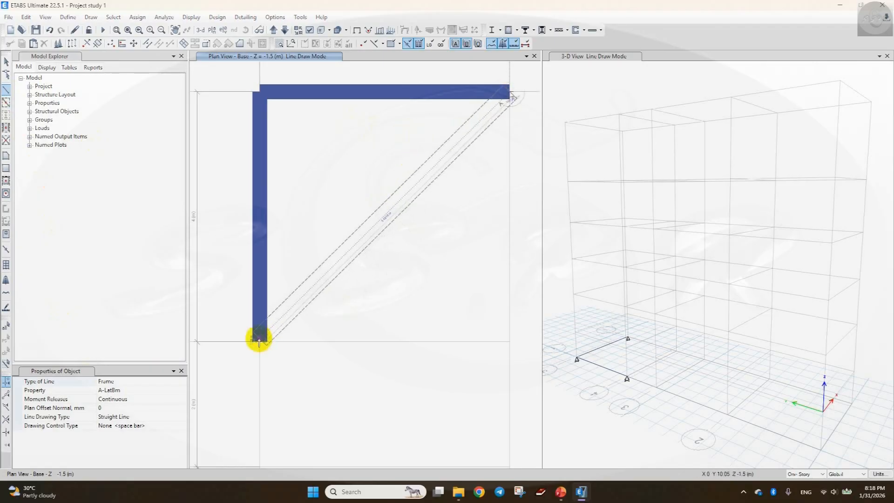
click(259, 342)
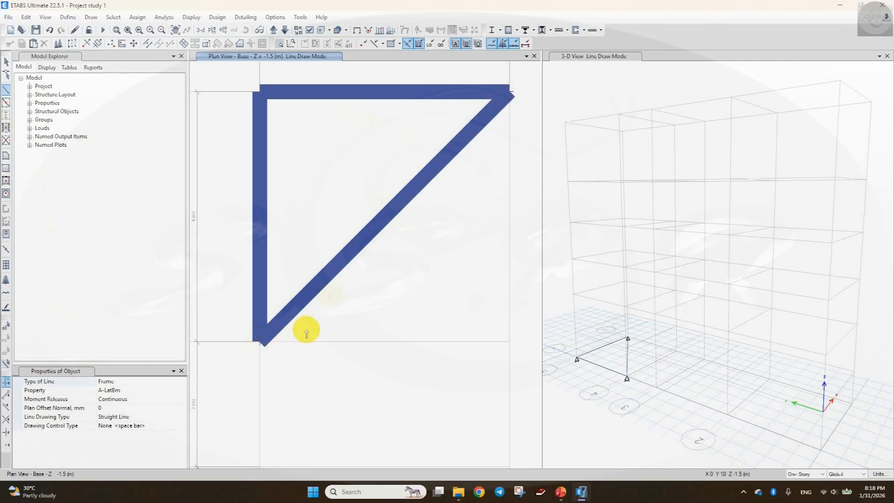
key(Escape)
Replicate the beam on grid 5 linearly once, with dx 0 and dy -1 m.
click(343, 93)
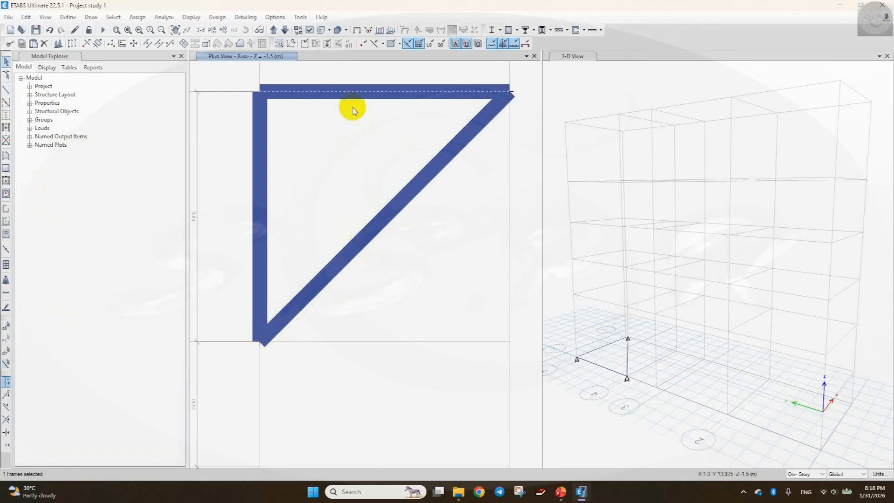
click(560, 492)
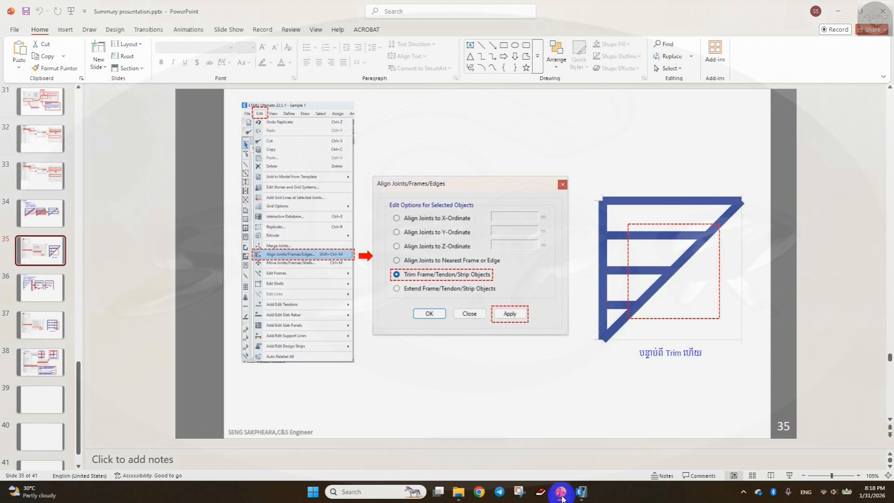
click(561, 494)
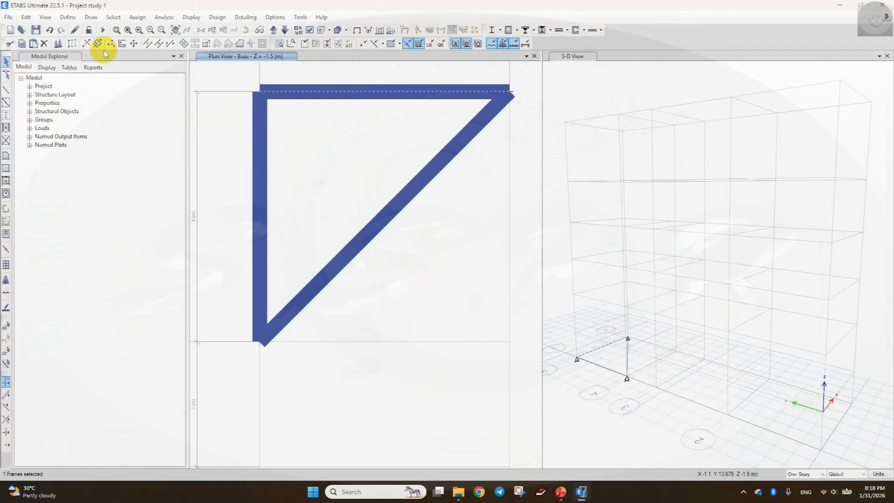
click(72, 45)
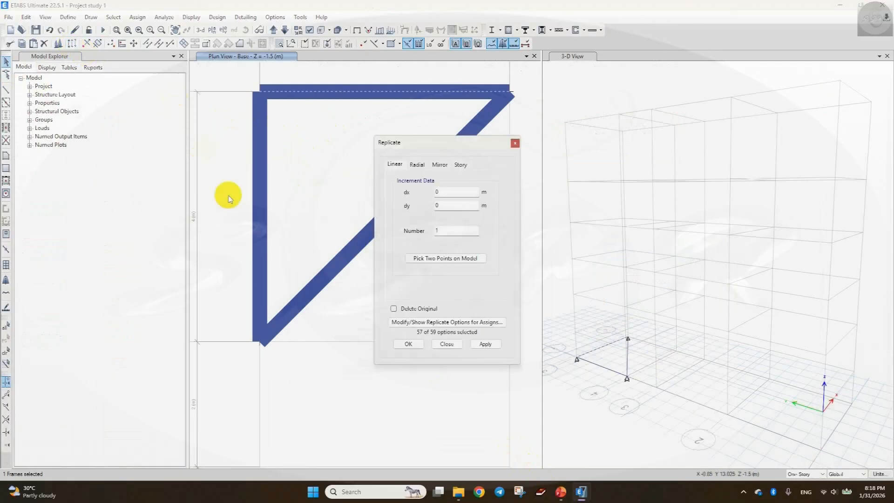
click(561, 492)
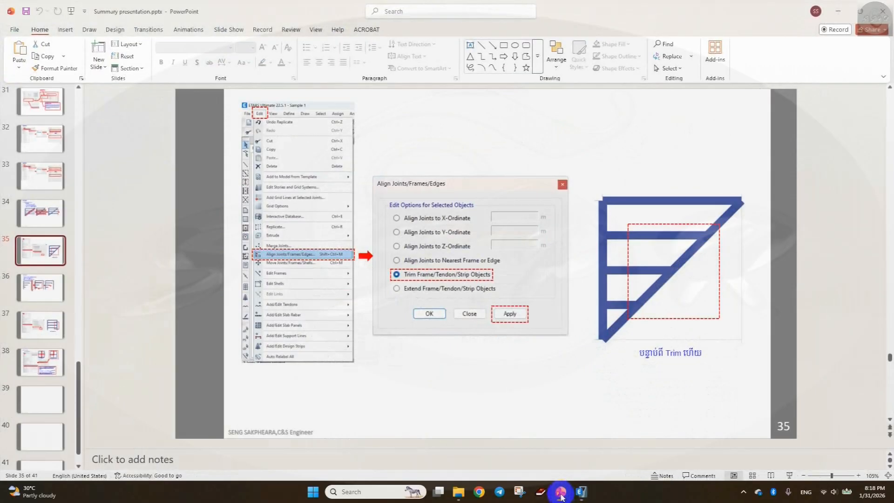
click(561, 494)
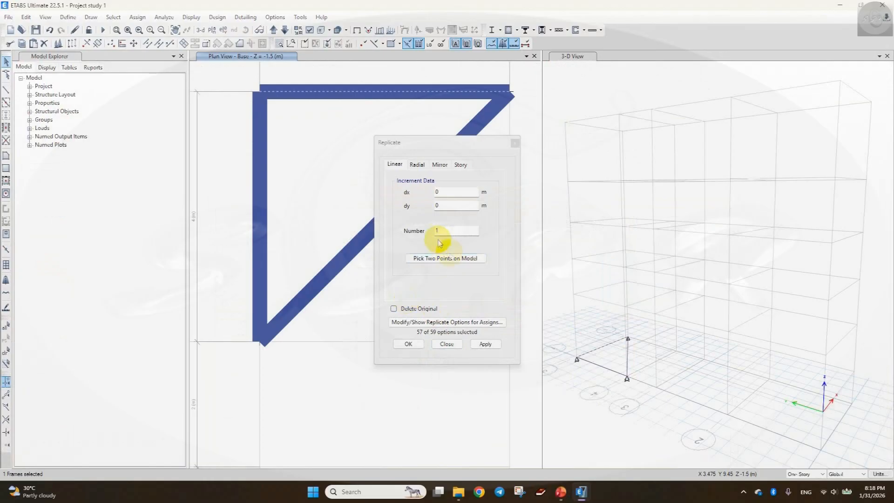
drag(450, 140, 537, 140)
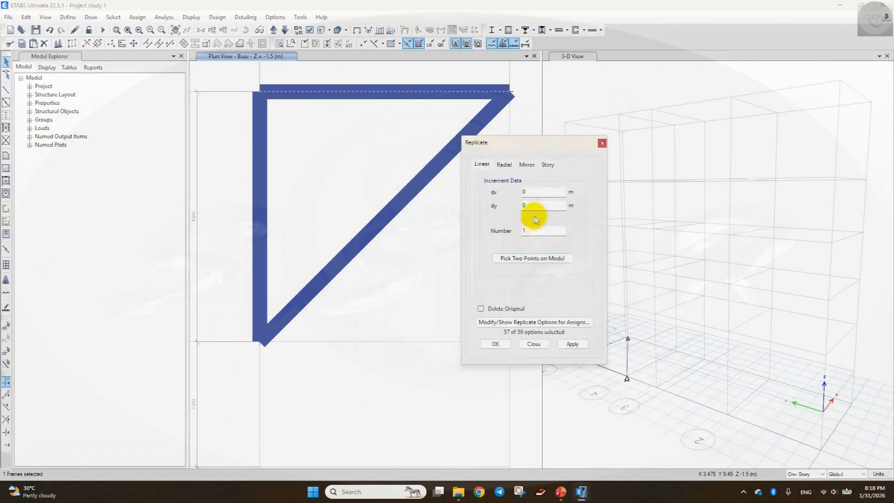
double_click(523, 205)
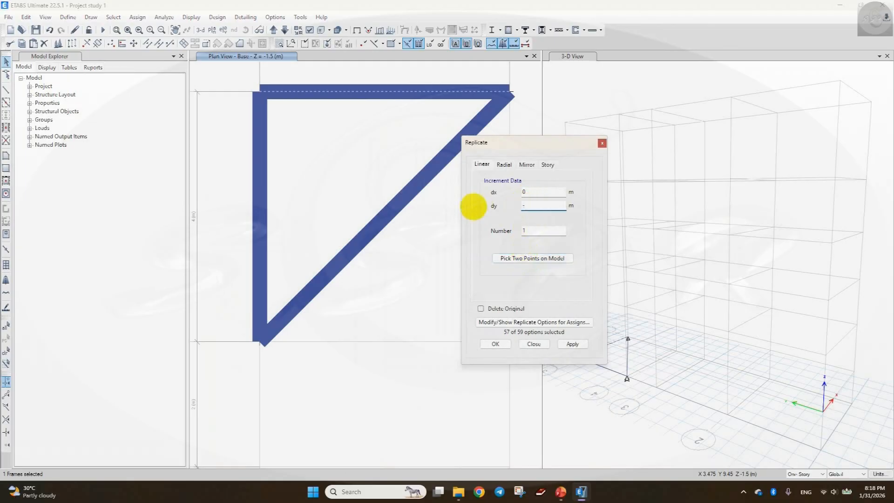
click(573, 344)
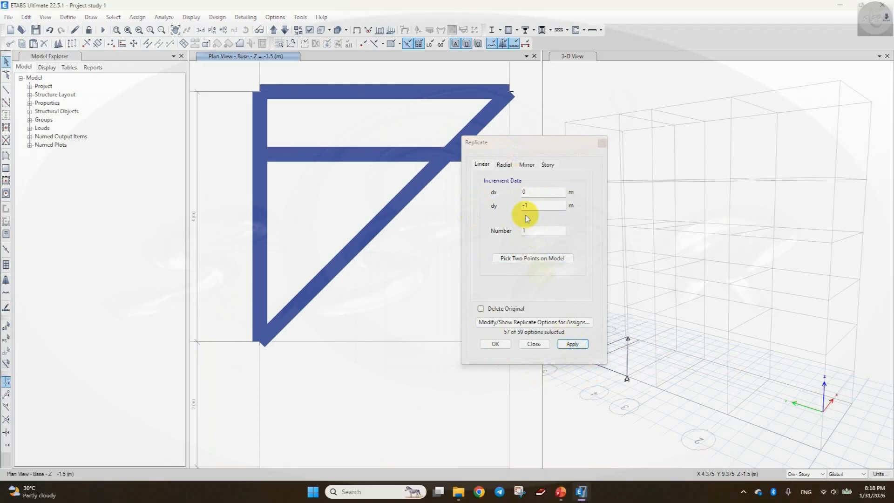
Replicate the copied beam by dy -1 m, and repeat with the resulting beam for a third intermediate beam.
click(415, 155)
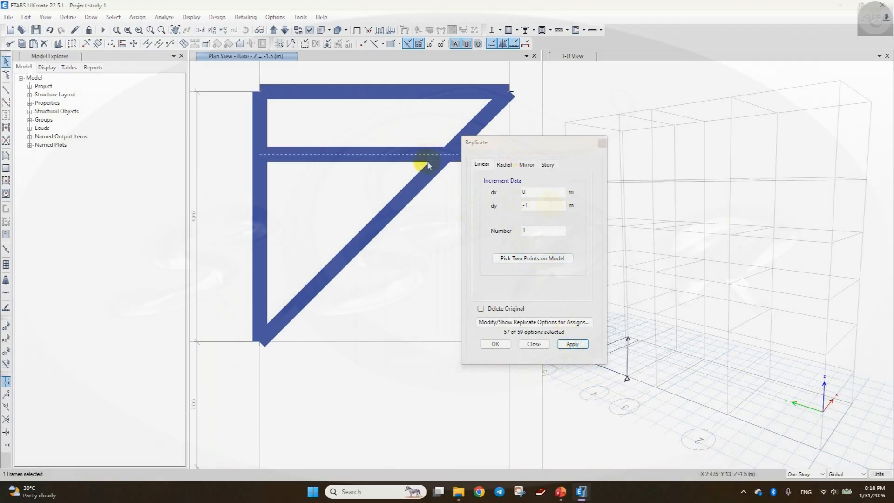
click(572, 344)
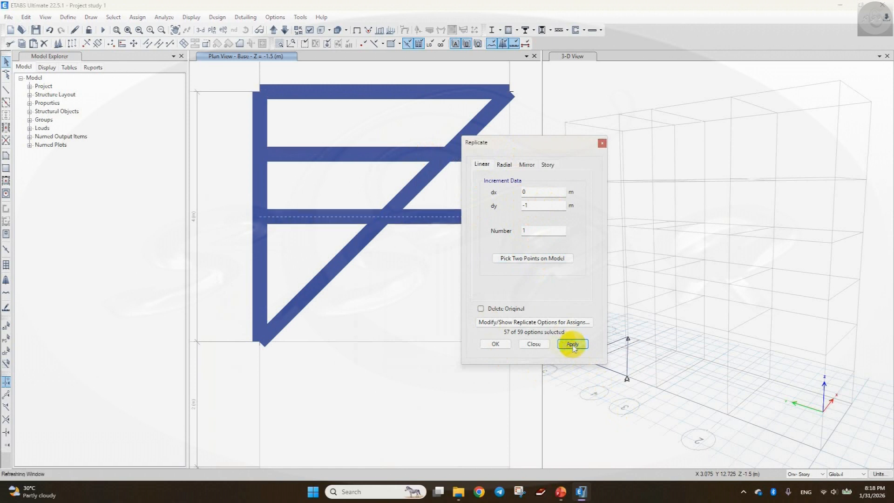
click(540, 207)
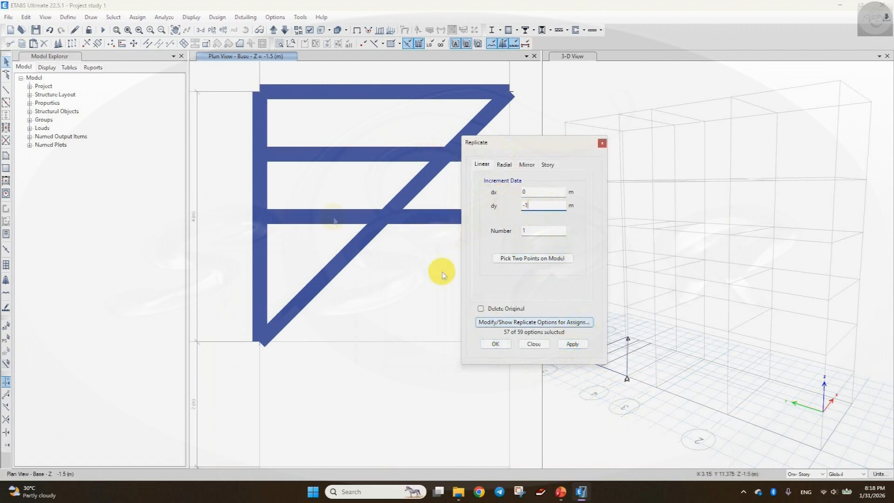
click(571, 344)
click(495, 343)
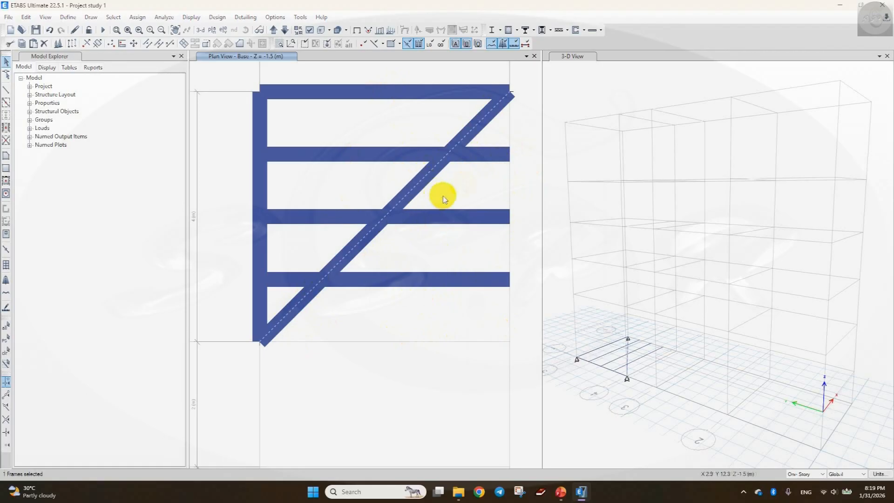
Trim the three intermediate beams back to the diagonal frame from their end joints on grid B, using Trim Frame/Tendon/Strip Objects.
click(381, 158)
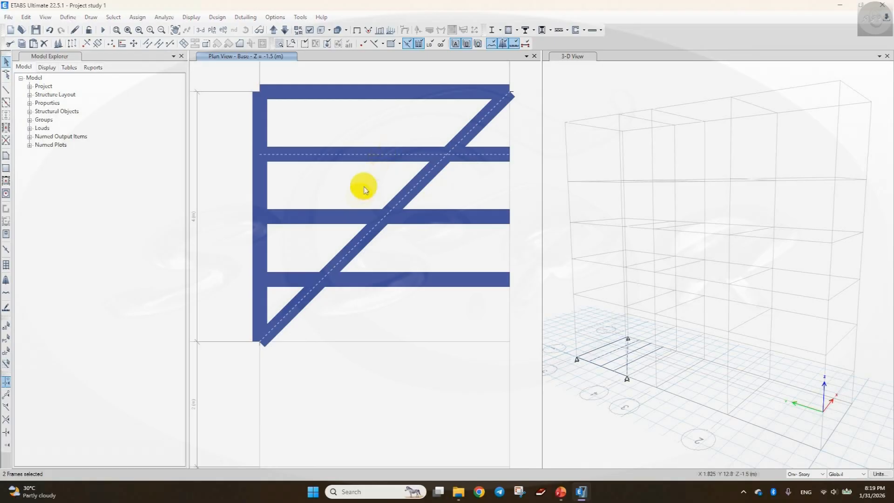
click(341, 217)
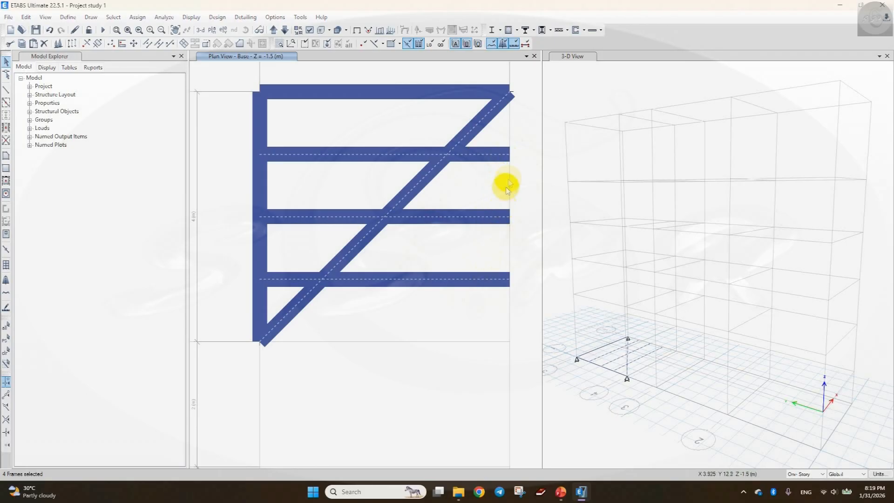
click(510, 155)
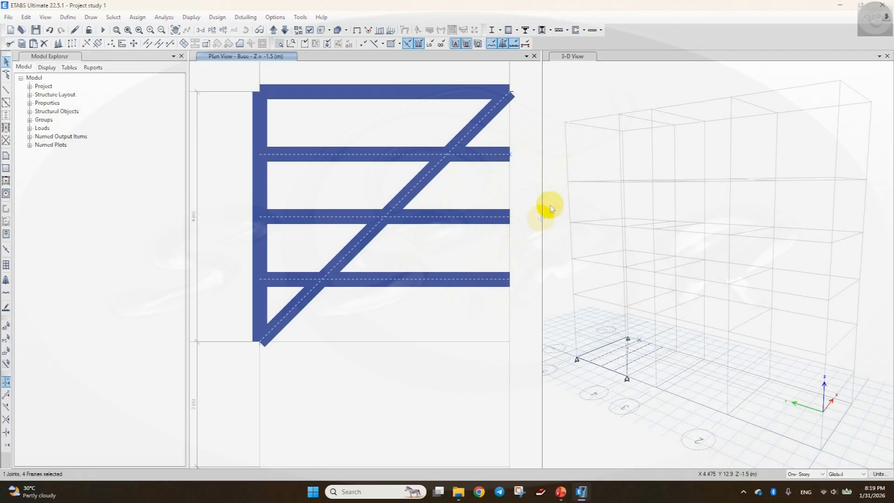
click(510, 217)
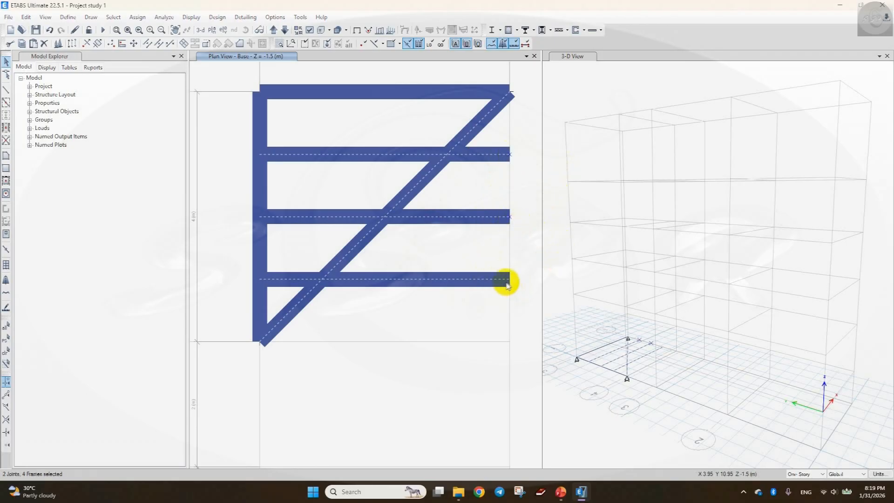
click(509, 280)
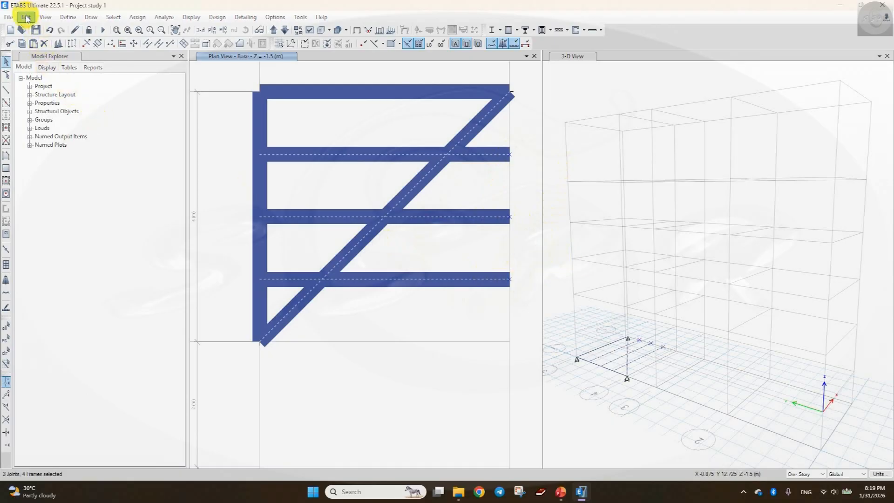
click(25, 17)
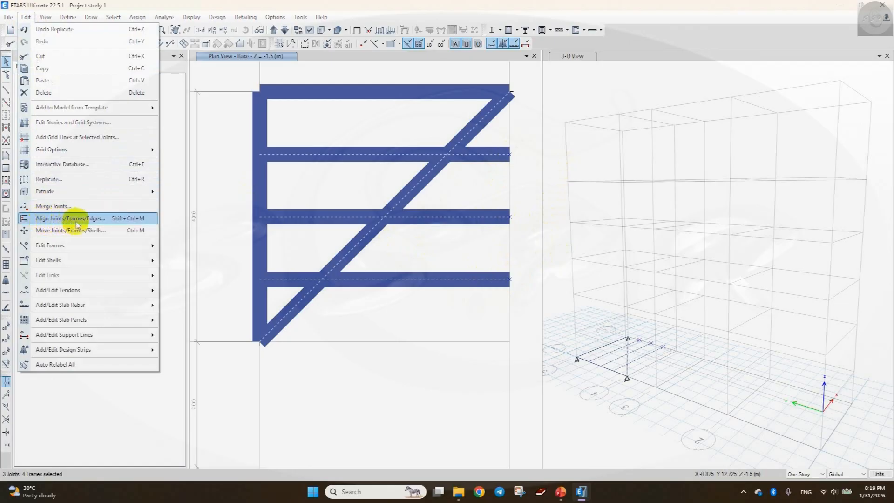
click(101, 221)
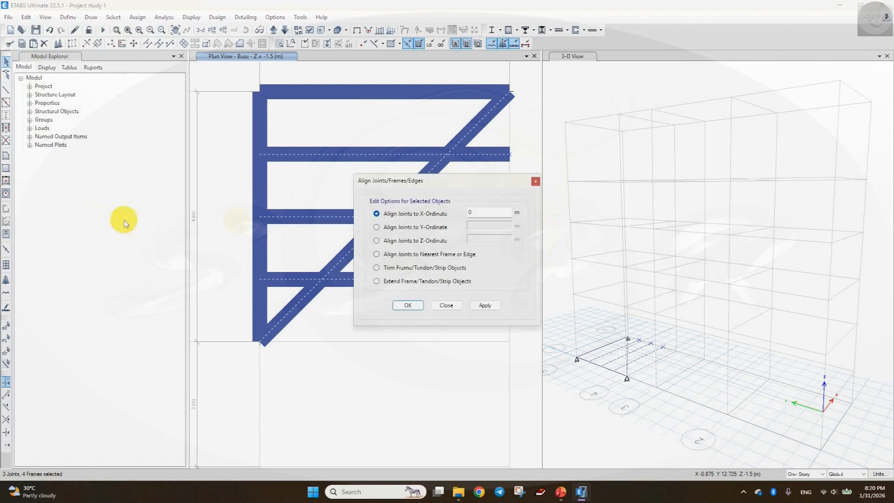
drag(416, 182, 633, 127)
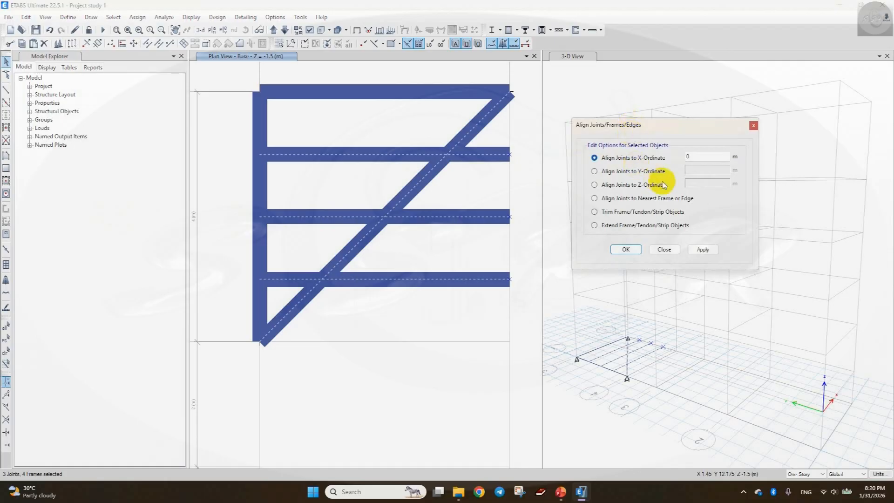
click(595, 214)
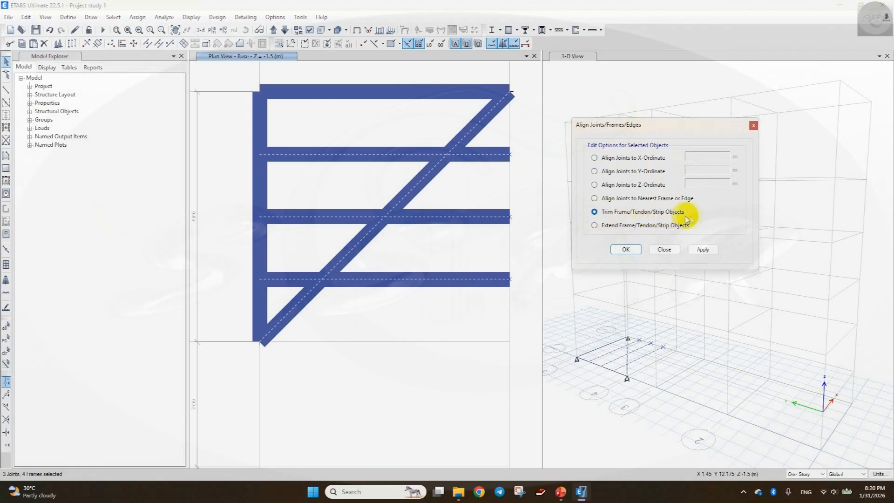
click(703, 250)
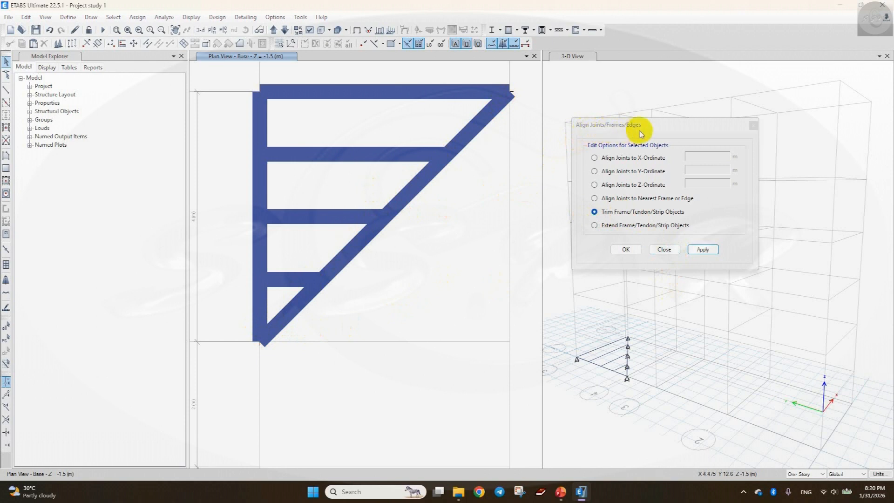
click(665, 250)
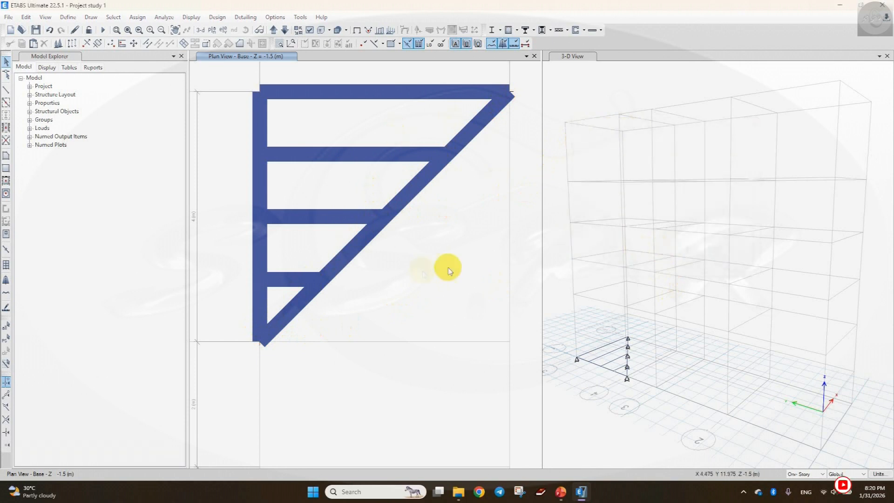